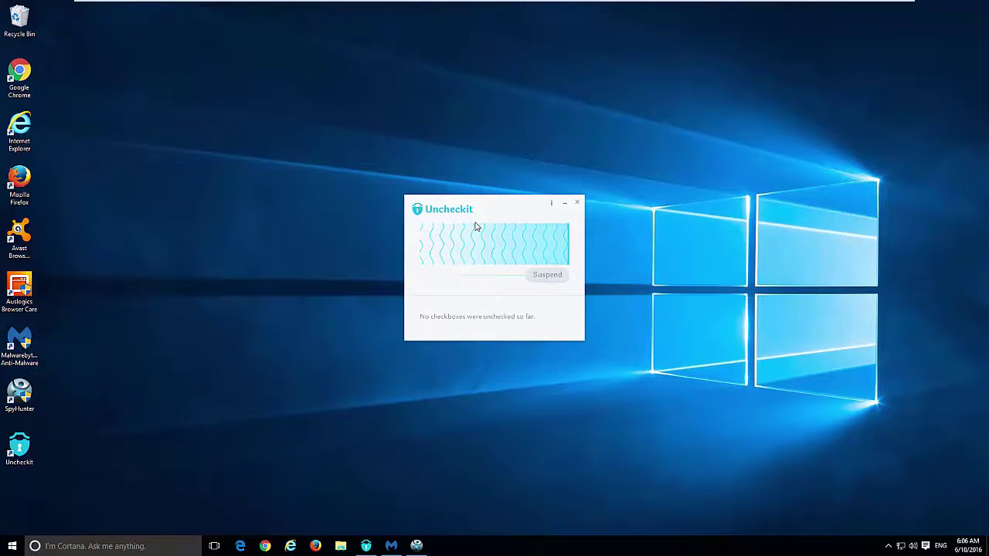
Move the Uncheckit window slightly, close it, and show the hidden notification area icons
drag(474, 210, 488, 206)
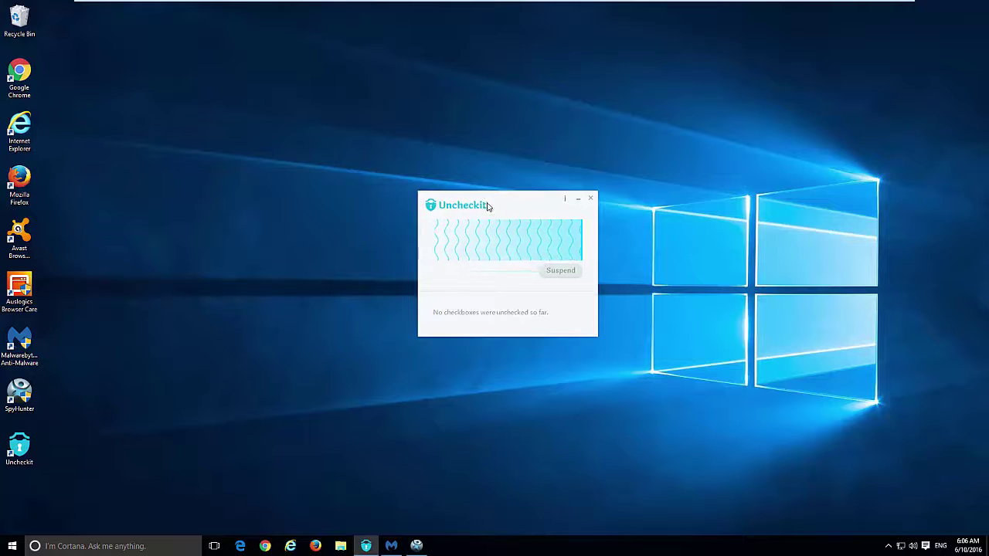
click(590, 199)
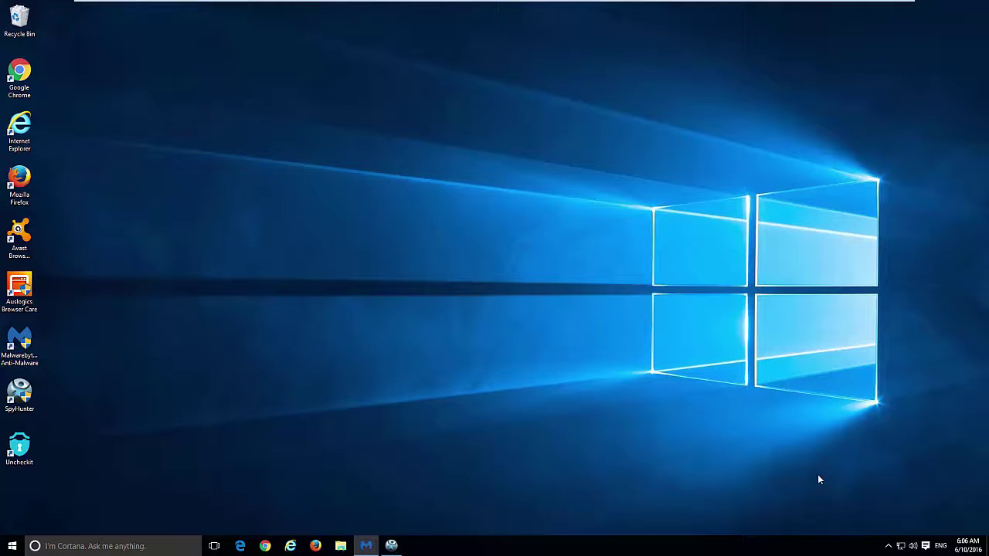
click(887, 546)
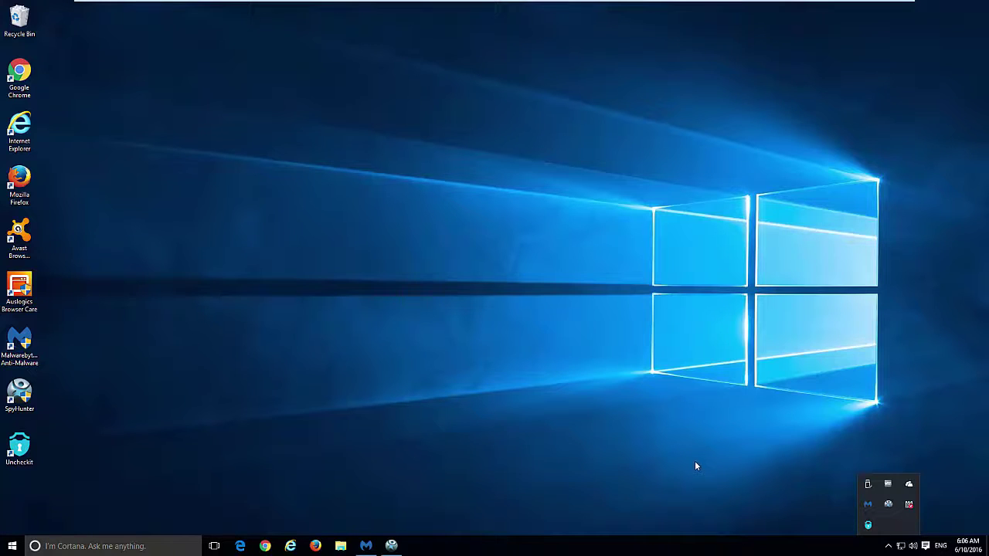
Try to uninstall Uncheckit from Programs and Features, dismiss the message, and minimize the window
click(6, 548)
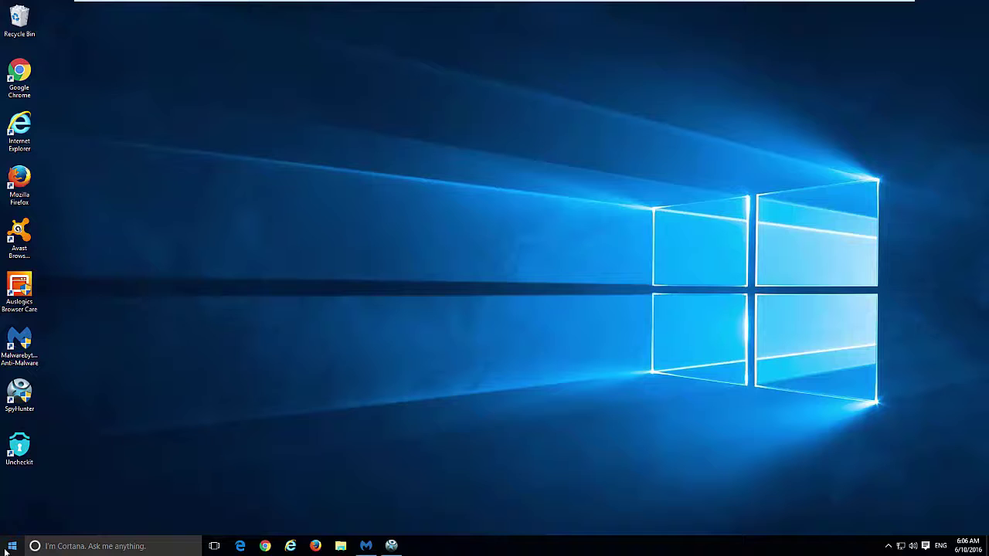
click(7, 549)
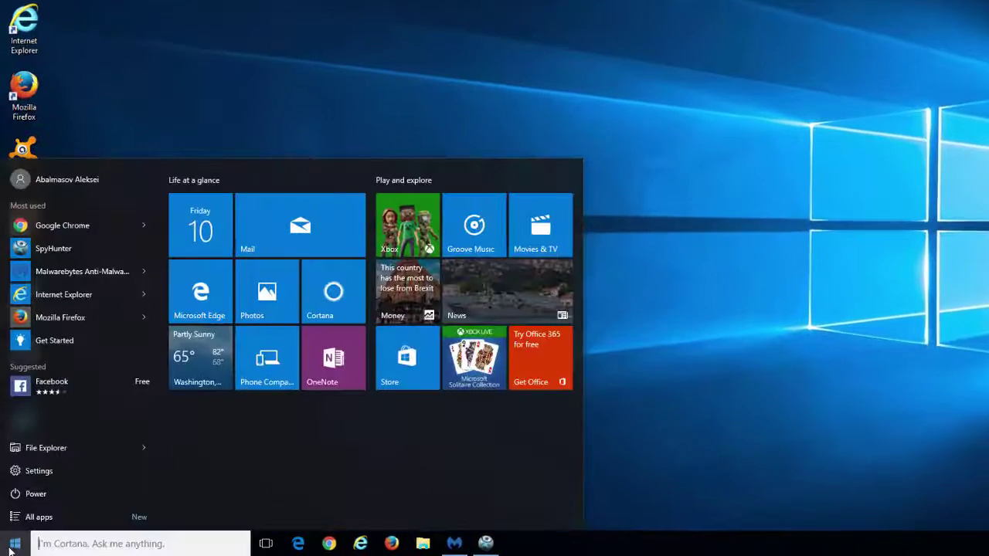
right_click(7, 549)
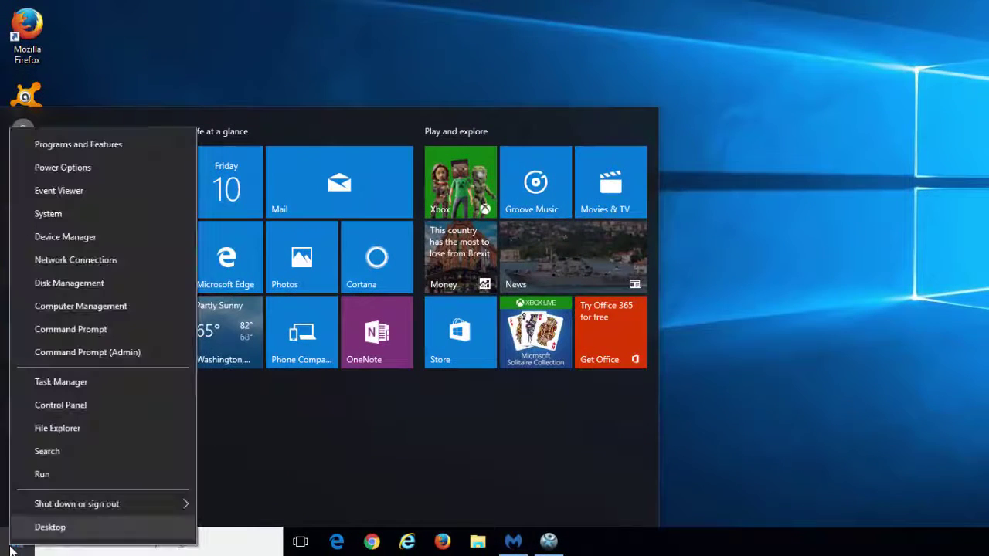
click(119, 143)
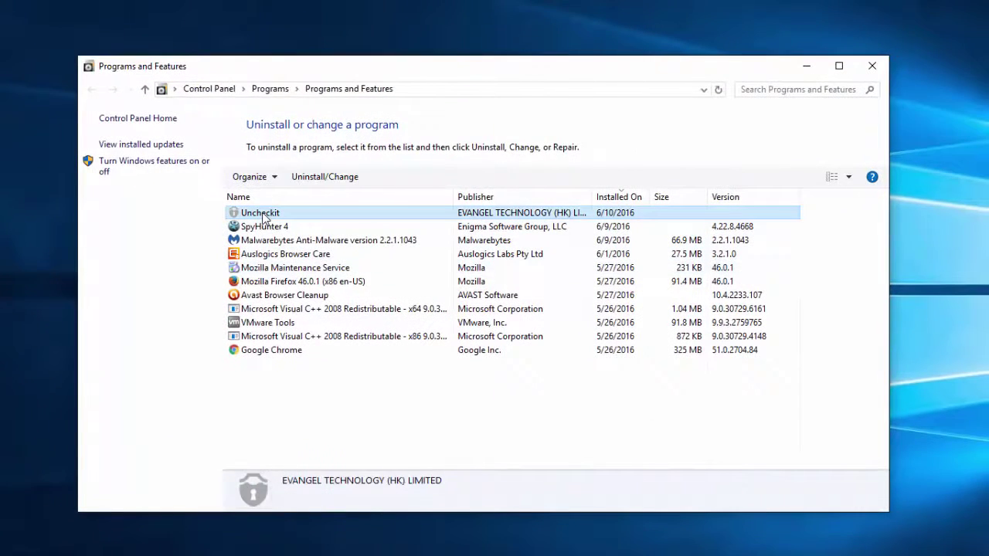
click(302, 182)
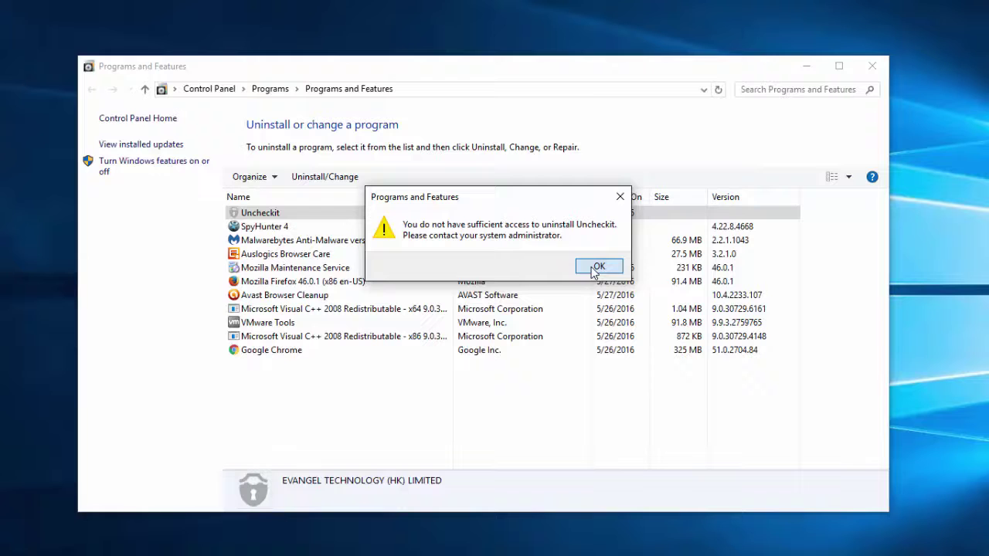
click(596, 267)
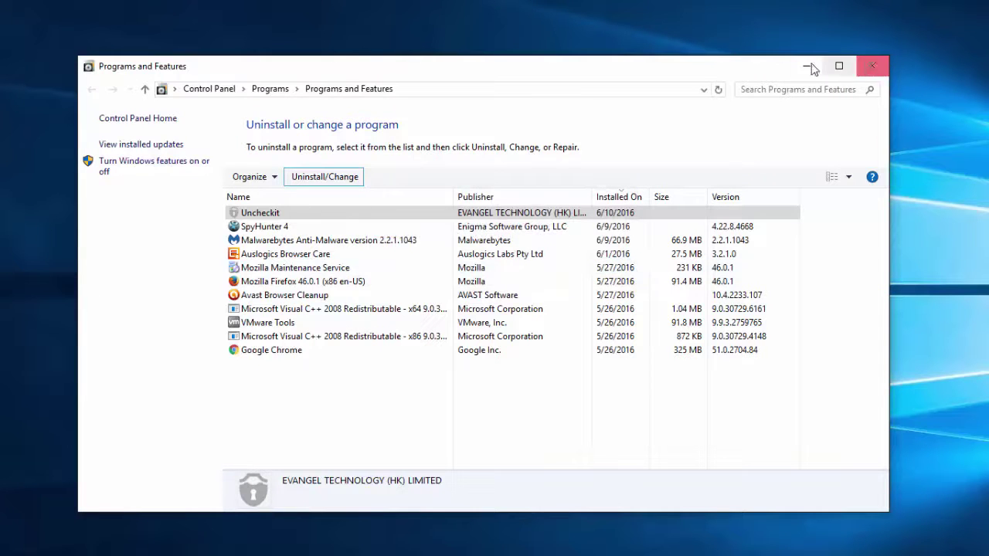
click(807, 69)
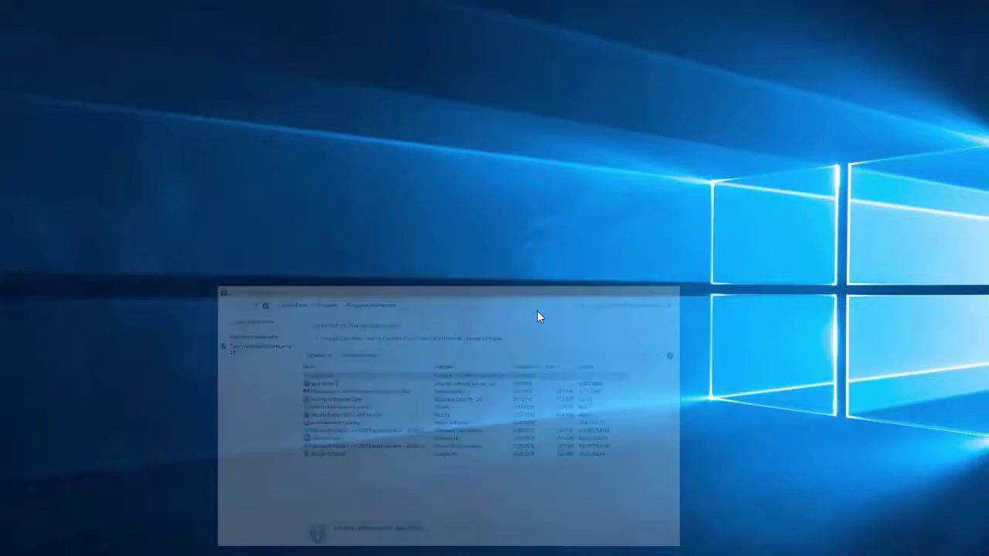
Switch to Malwarebytes Anti-Malware, widen the Location column, review the detected threats down to the end of the list, and minimize the window
click(367, 546)
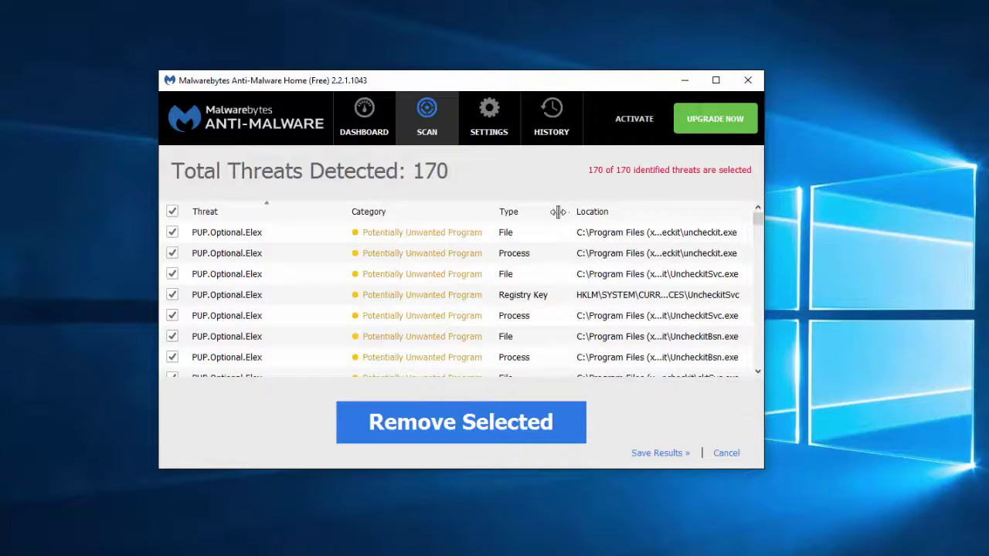
drag(558, 212, 439, 214)
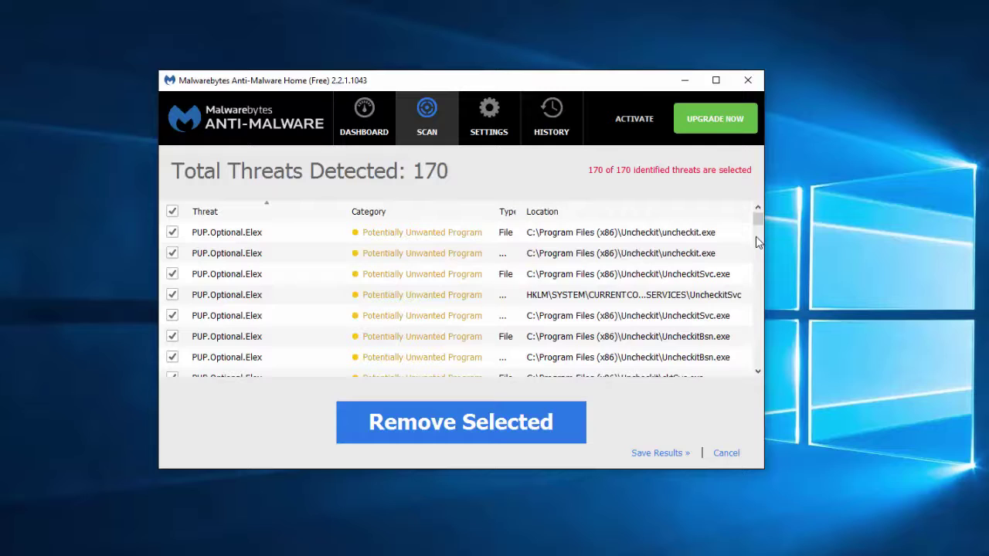
drag(757, 224, 770, 292)
scroll(541, 348, down, 5)
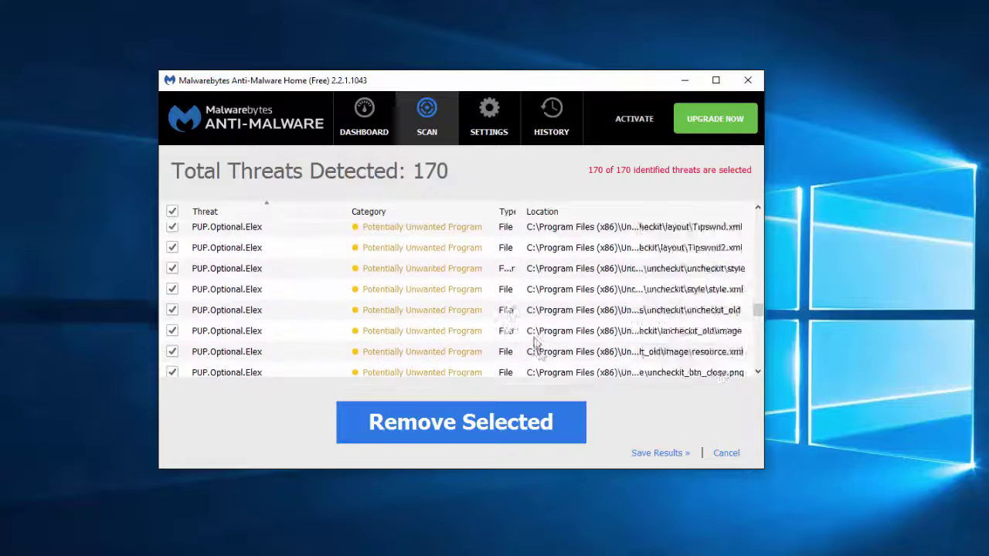
scroll(535, 343, down, 8)
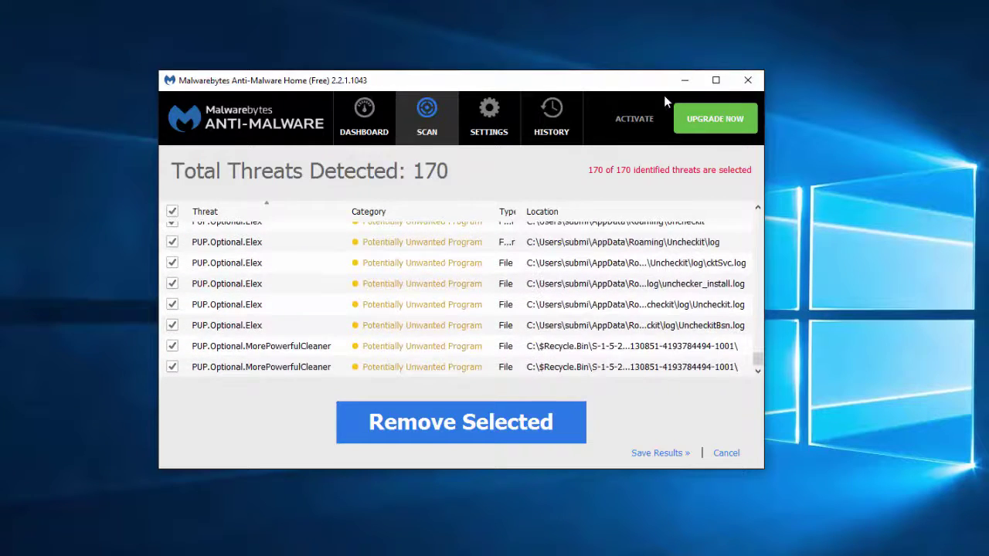
click(687, 81)
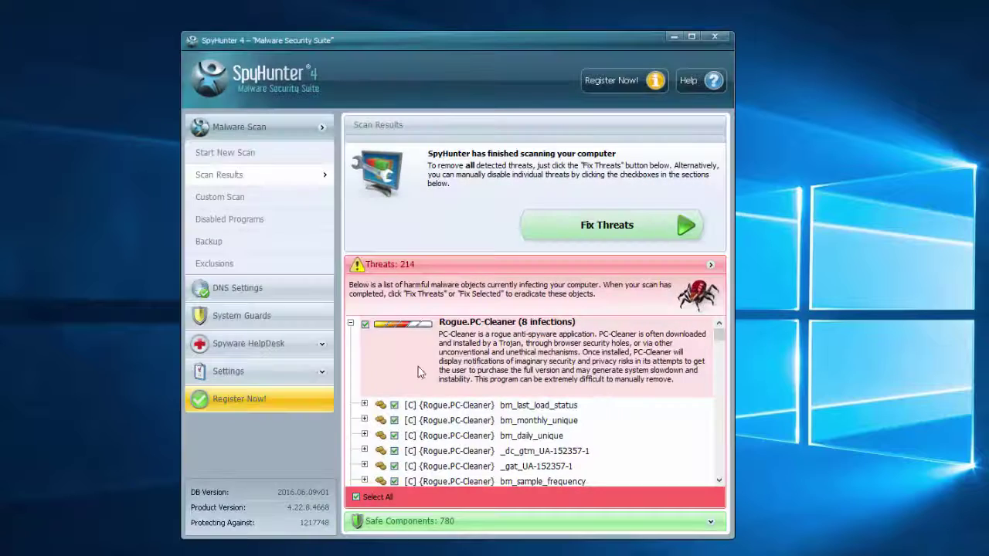
Collapse the Rogue.PC-Cleaner, Searchalgo.com, PUP.ClearScreen Player and PUP.MPC Cleaner groups in the SpyHunter threat list
click(351, 324)
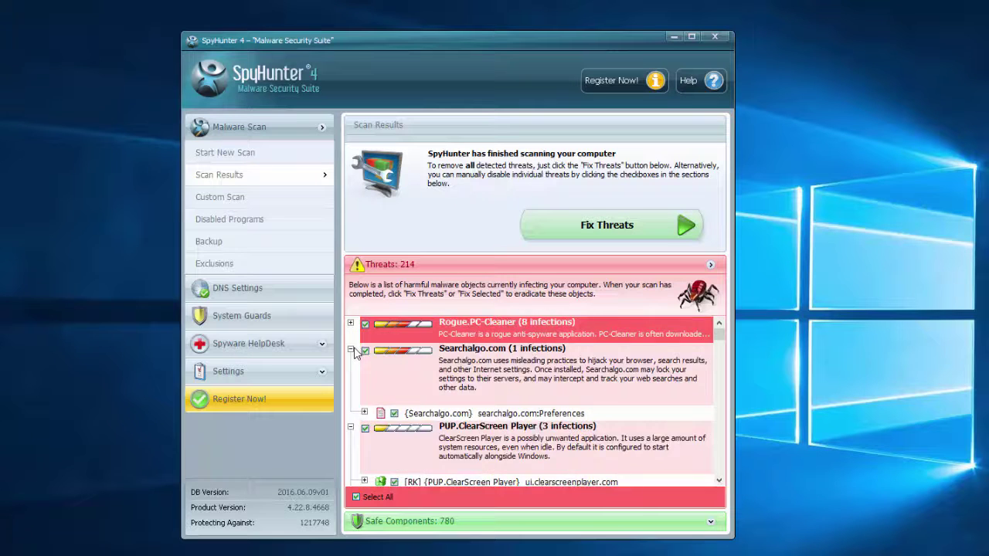
scroll(355, 352, down, 3)
scroll(358, 360, down, 1)
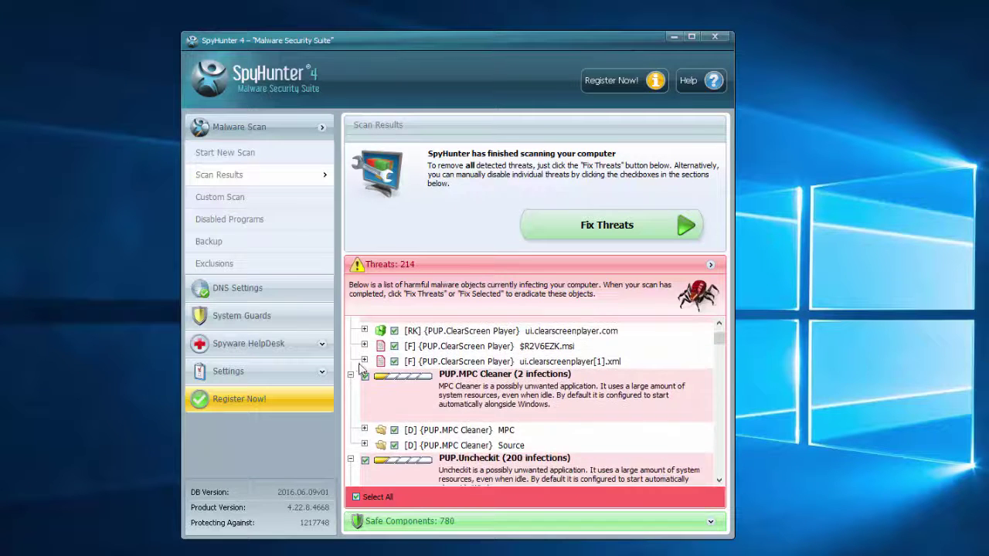
scroll(351, 340, up, 2)
click(351, 332)
click(351, 359)
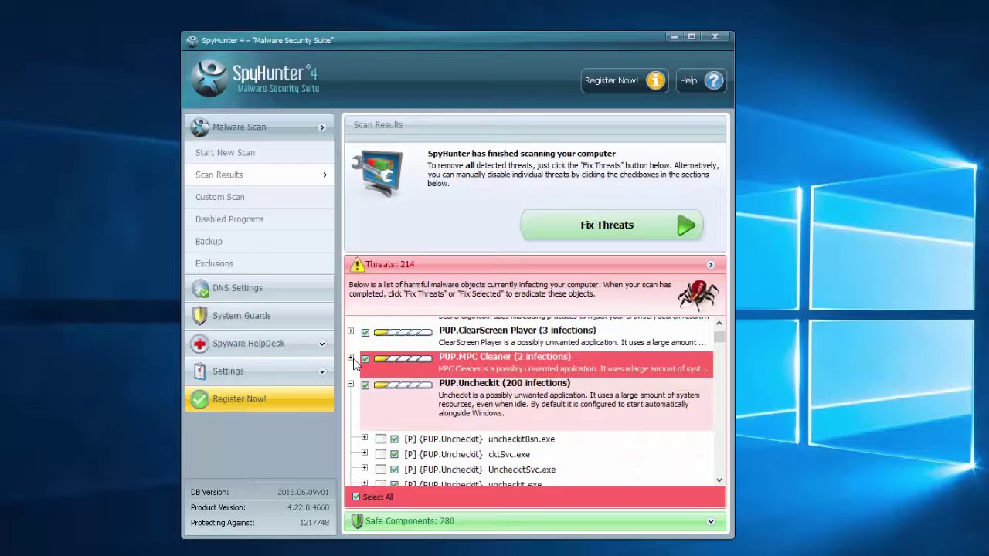
Examine the processes and registry entries listed under PUP.Uncheckit in the SpyHunter scan results
scroll(371, 359, down, 2)
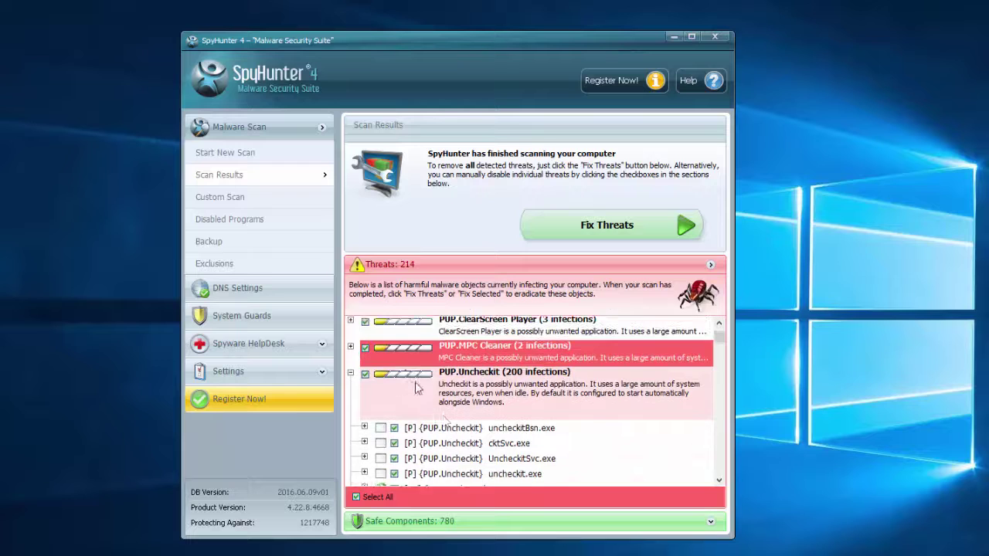
scroll(545, 386, down, 1)
click(525, 368)
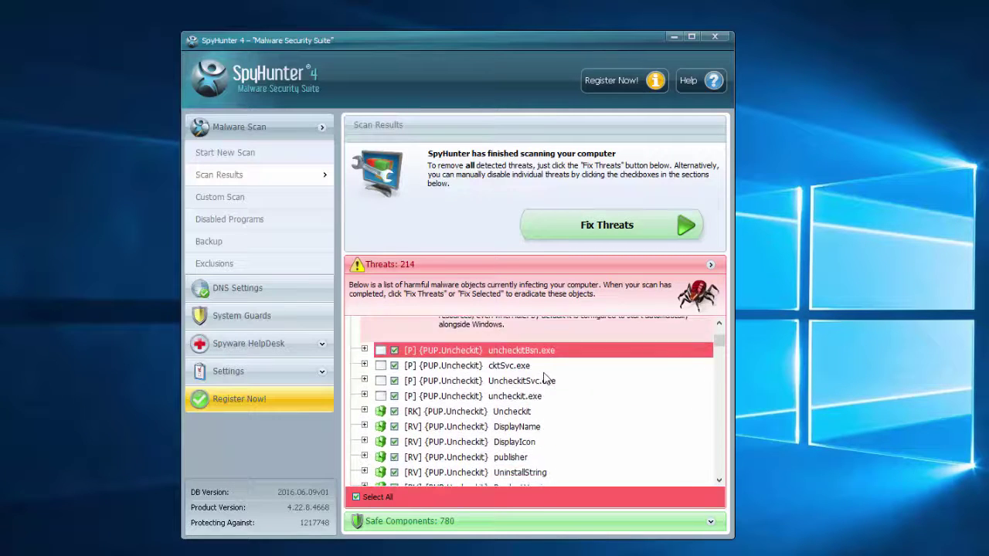
scroll(546, 379, down, 10)
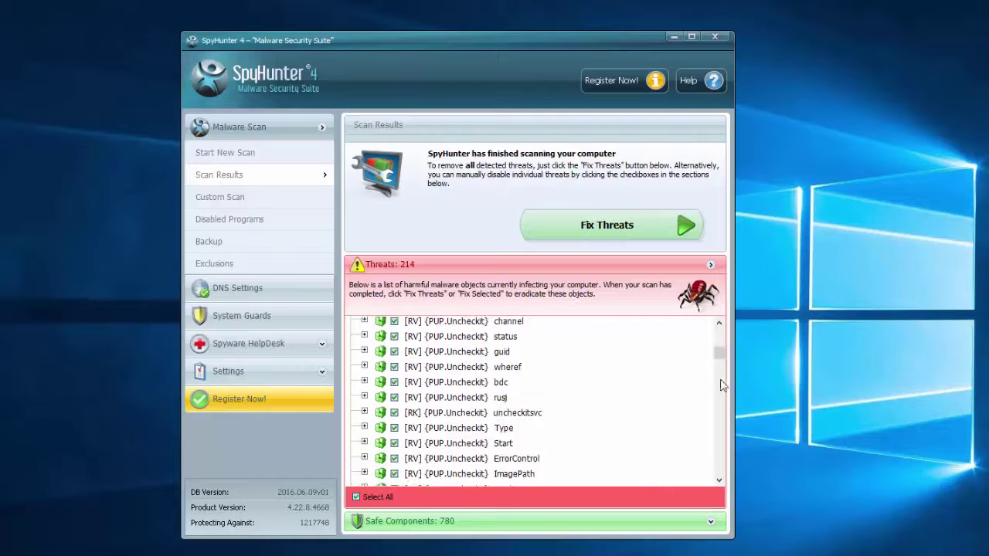
drag(719, 353, 709, 330)
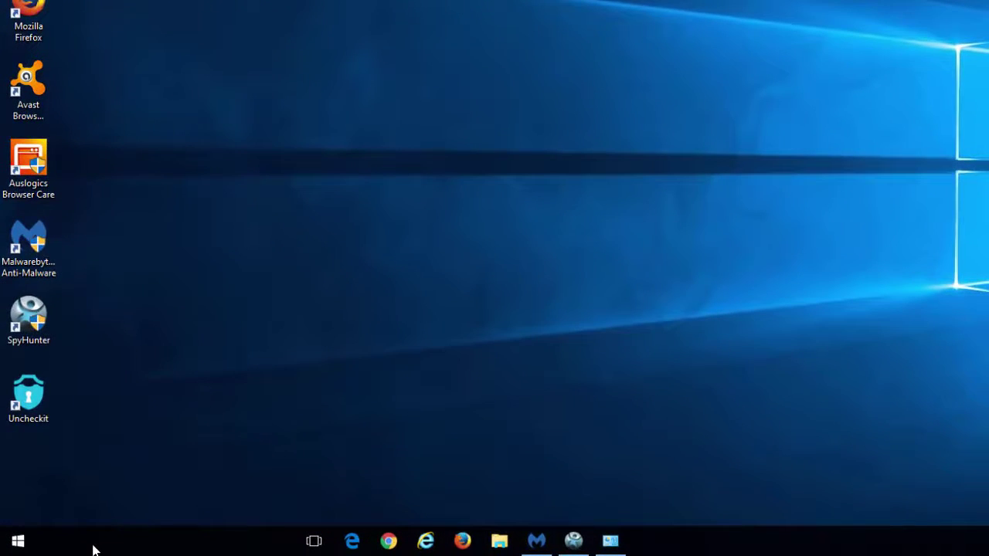
Search Windows for "msconfig" and open System Configuration
click(92, 545)
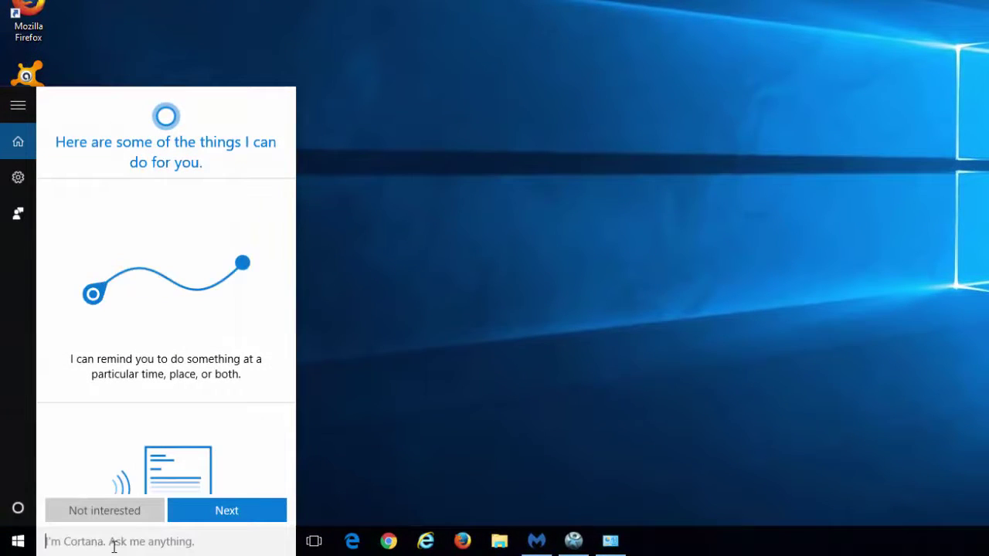
text(m)
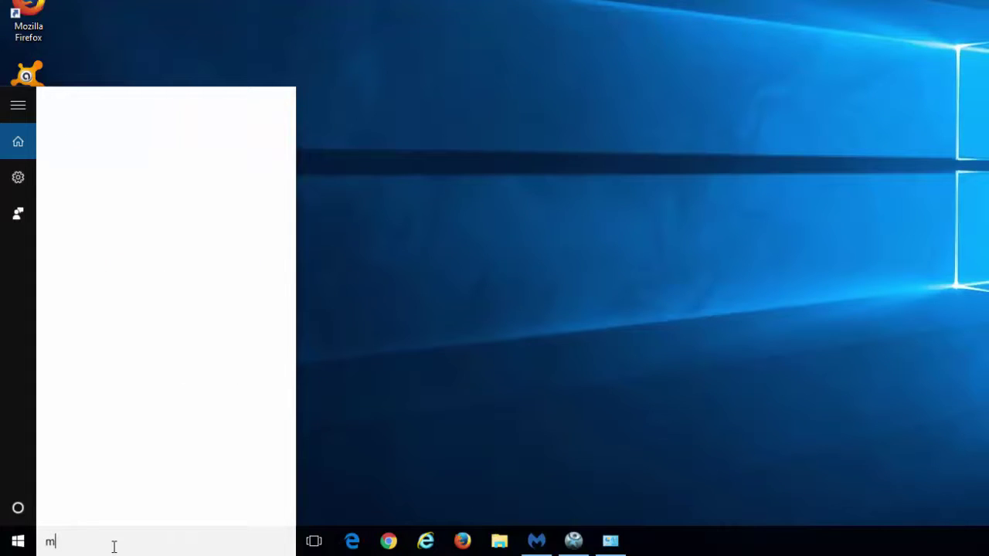
text(ss)
key(BackSpace)
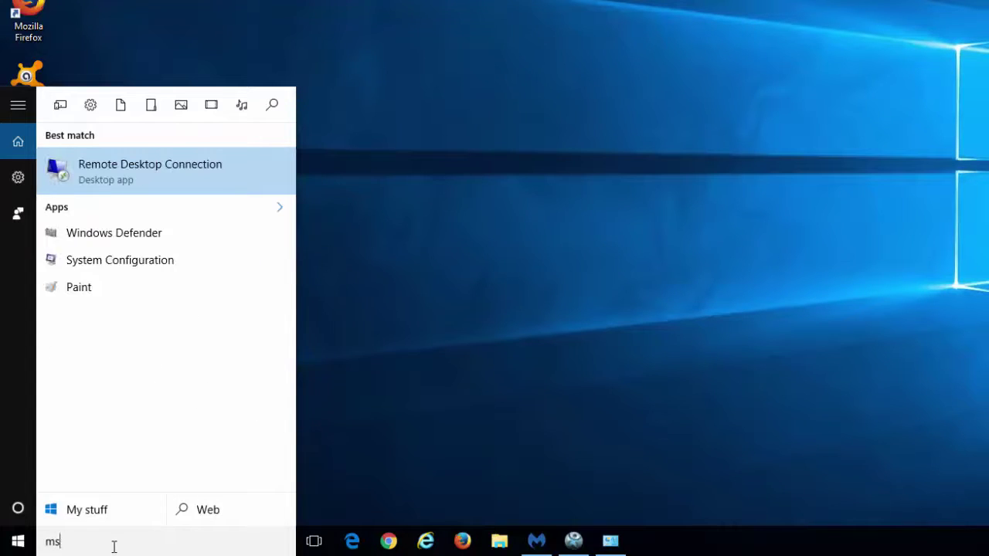
text(config)
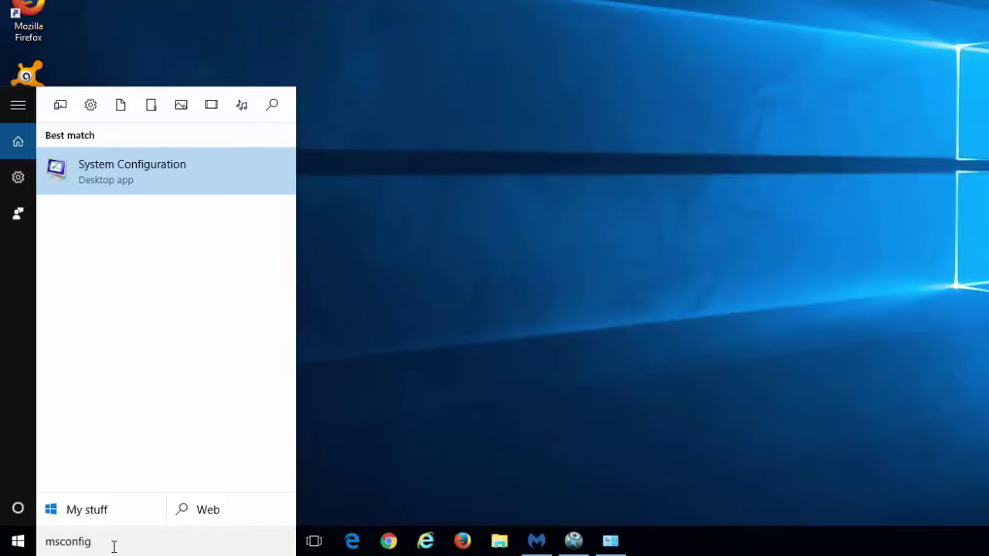
click(117, 167)
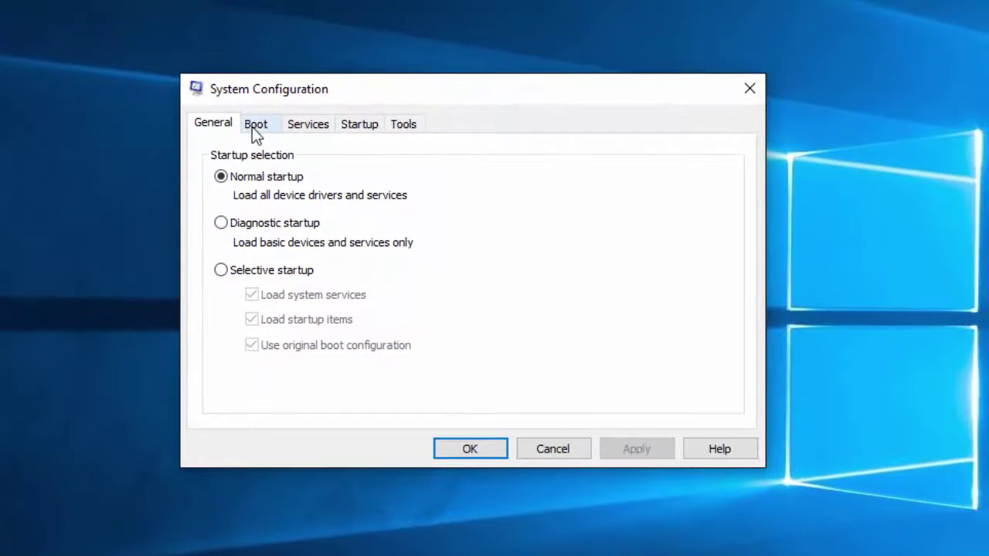
Enable Safe boot with the Network option in the boot settings, apply the change, and restart the computer
click(464, 57)
click(228, 323)
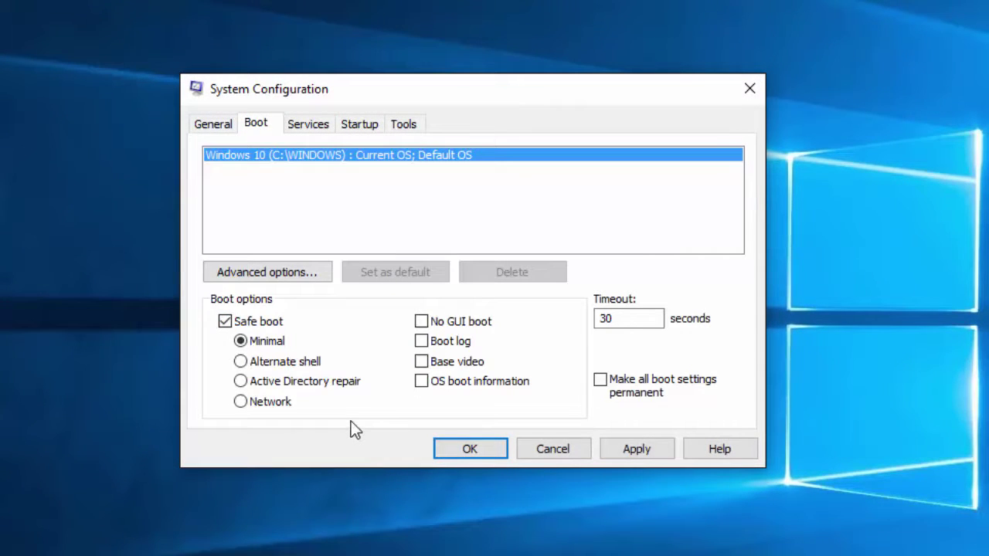
click(241, 402)
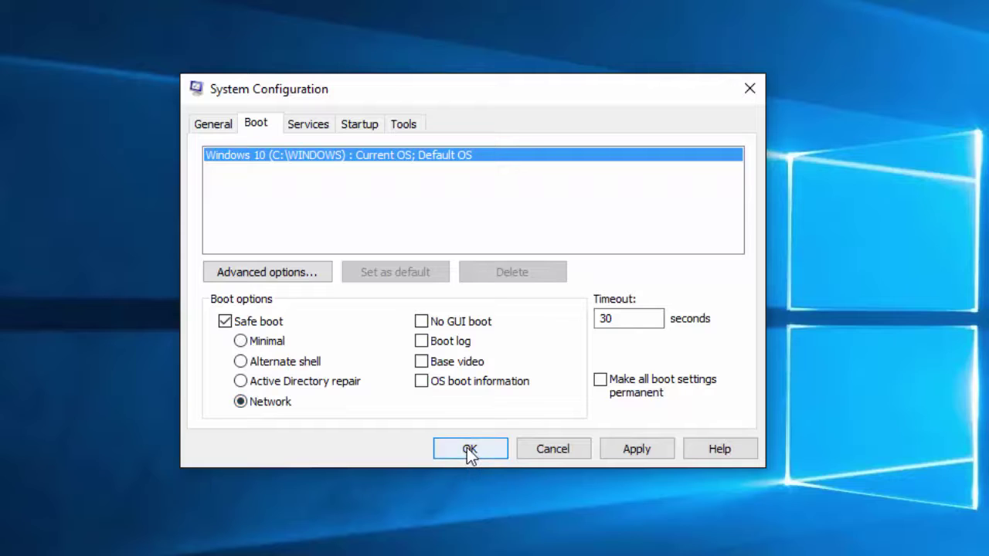
click(627, 448)
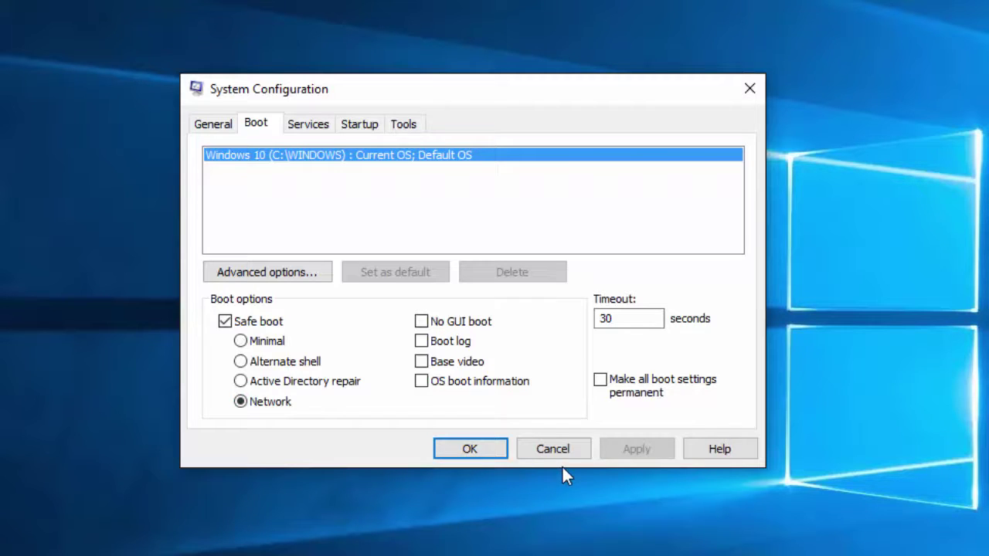
click(486, 453)
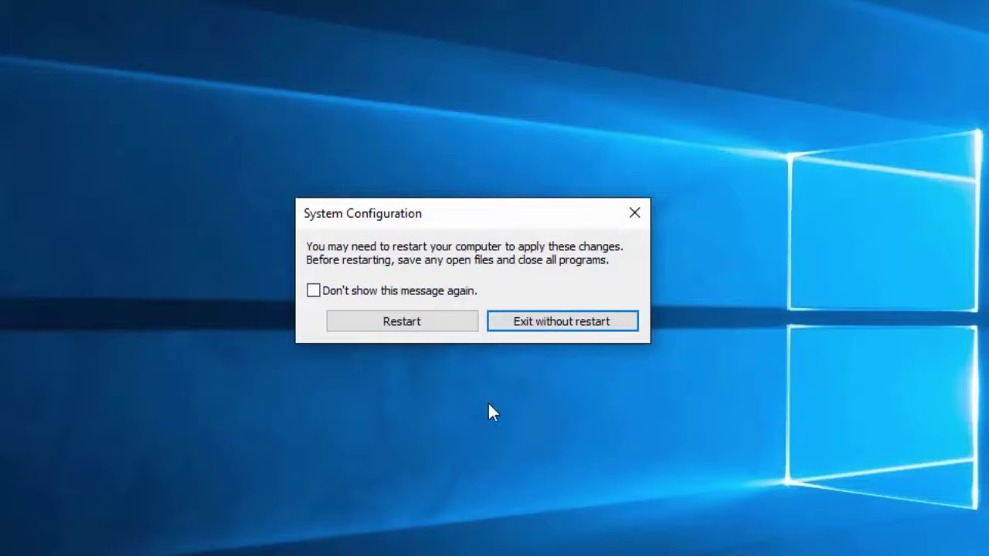
click(424, 322)
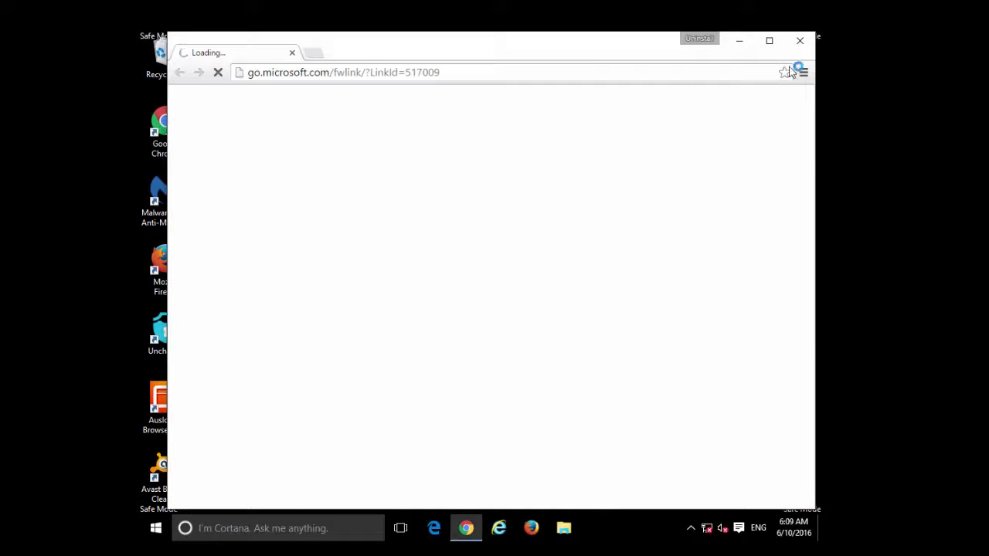
Close the Chrome window that opened at startup and open Programs and Features
click(799, 41)
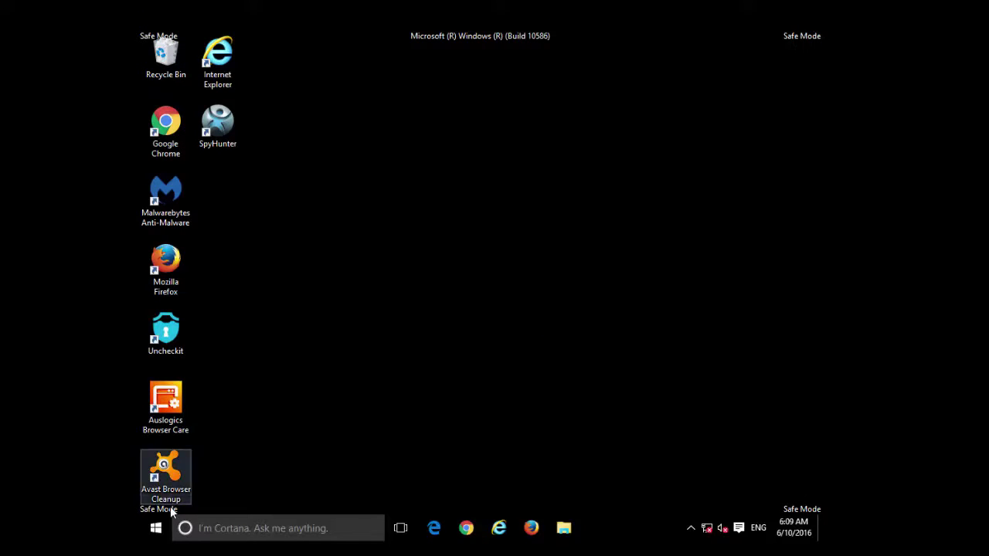
click(159, 530)
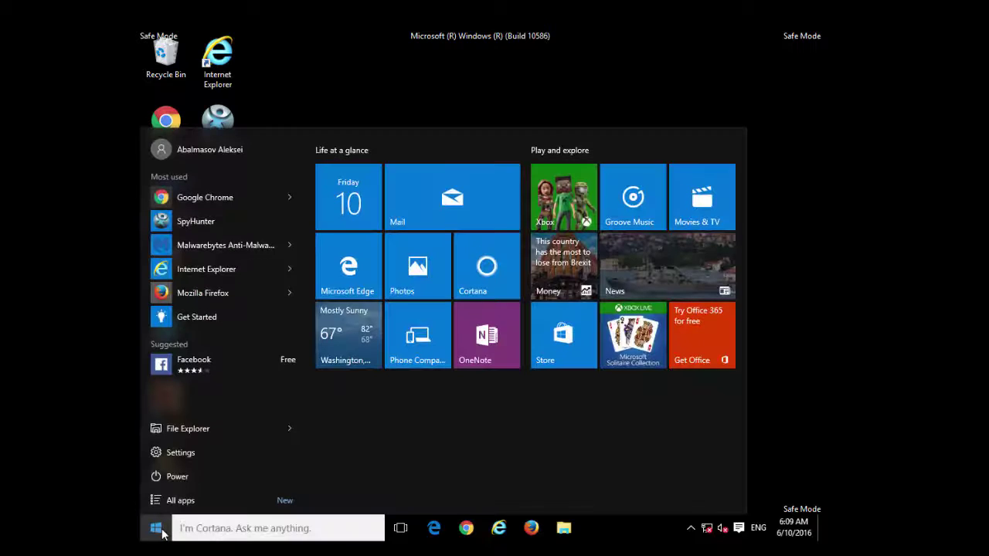
right_click(165, 529)
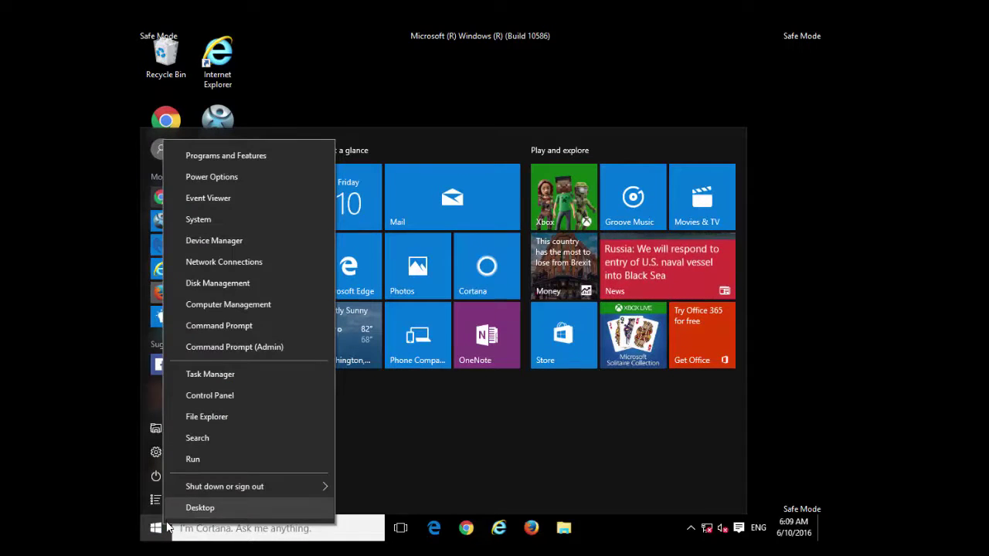
click(236, 156)
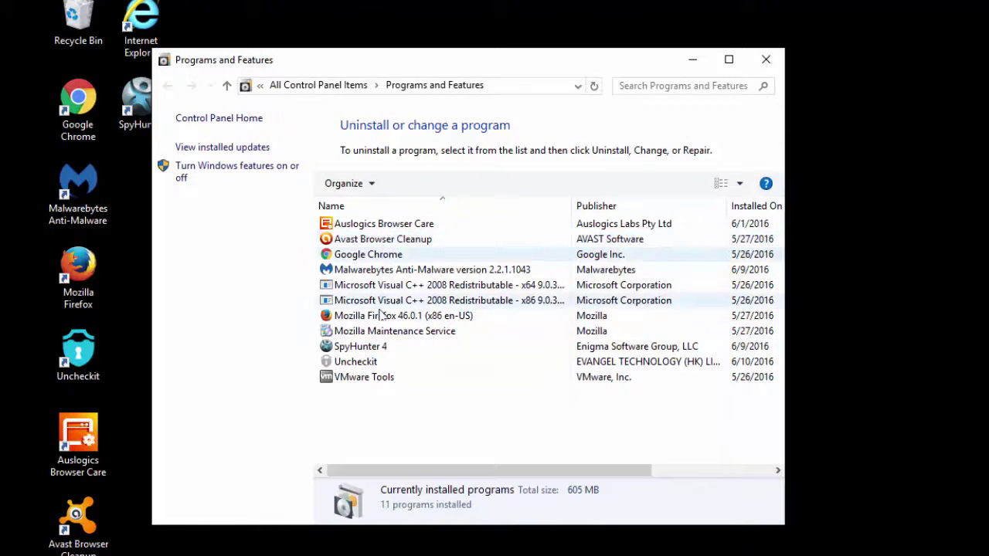
Uninstall Uncheckit from the installed programs list through its own uninstaller, and close Programs and Features
click(357, 361)
click(402, 187)
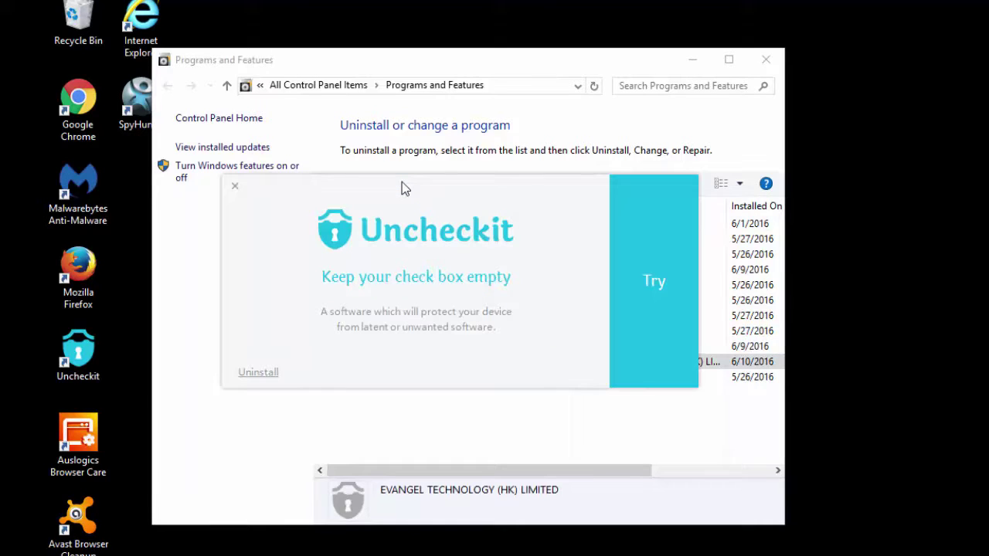
click(263, 373)
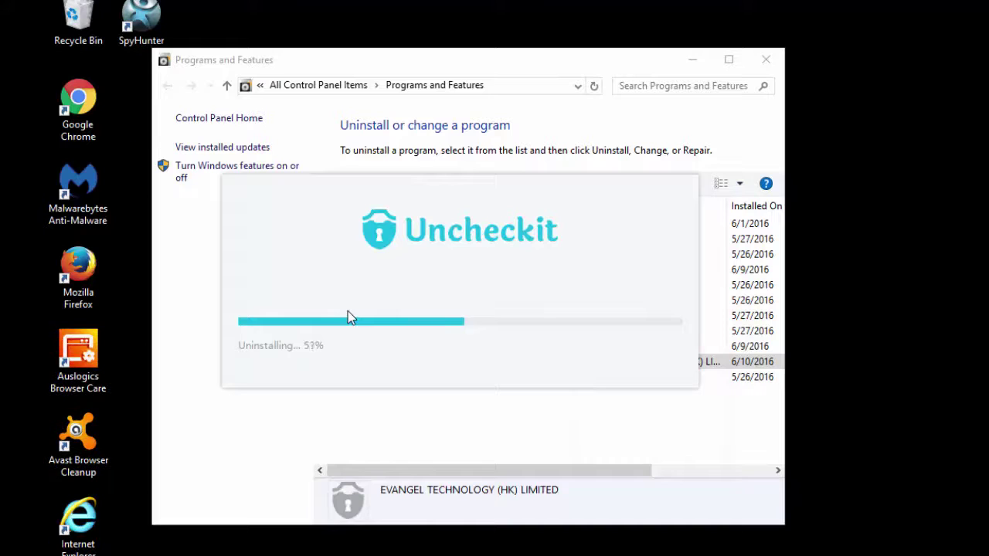
click(449, 345)
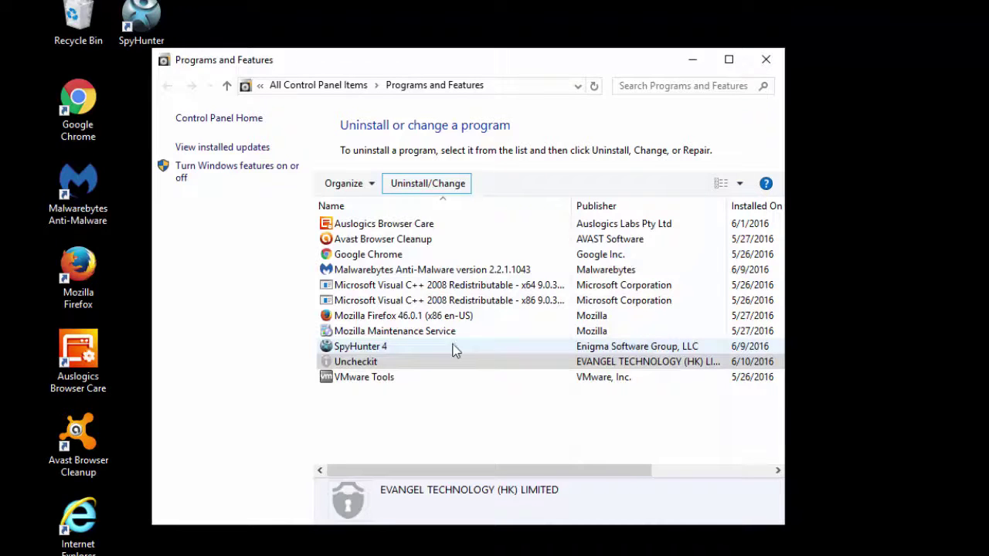
click(765, 60)
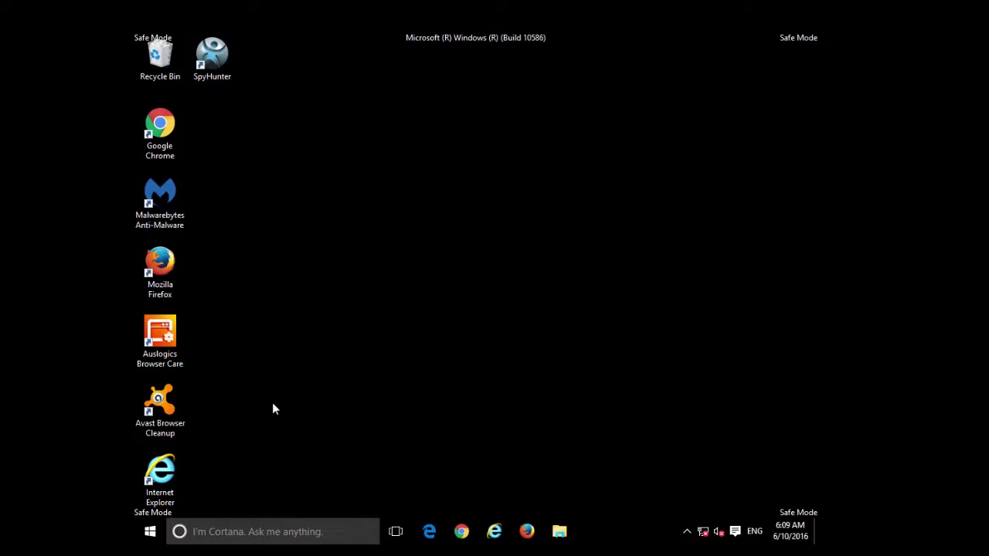
Search Windows for "msconfig" and open System Configuration from Safe Mode
click(150, 532)
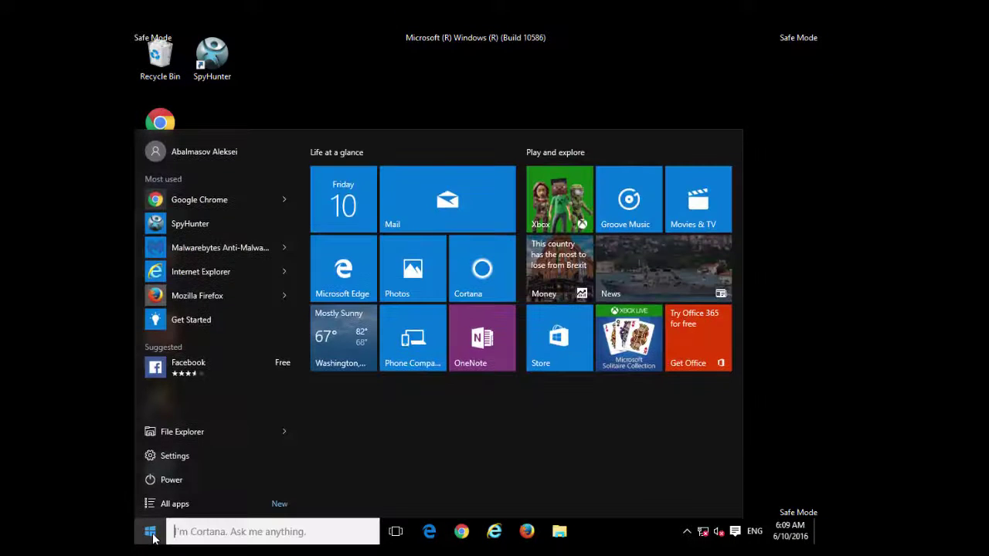
text(msconfig)
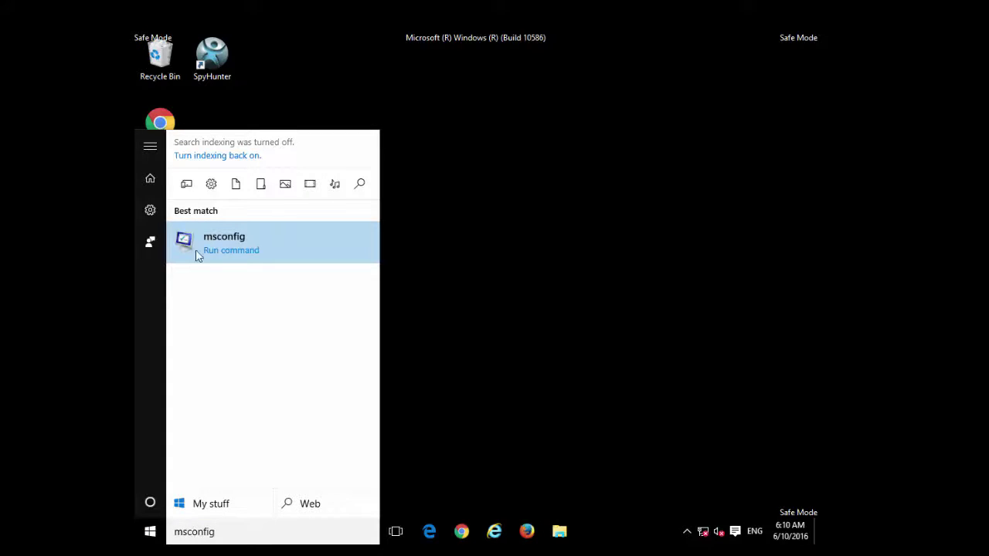
click(217, 236)
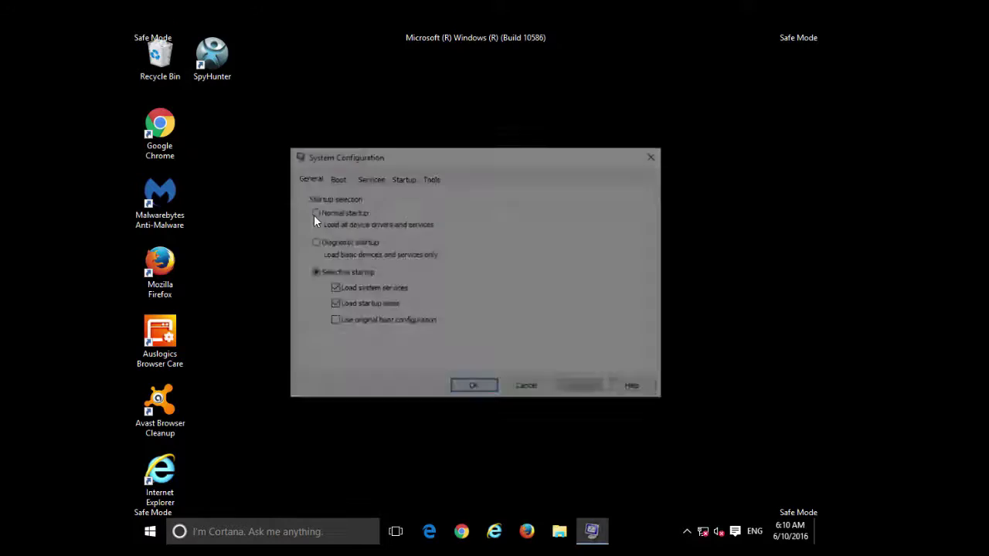
Disable Safe boot in the boot settings, apply the change, and restart the computer
click(345, 179)
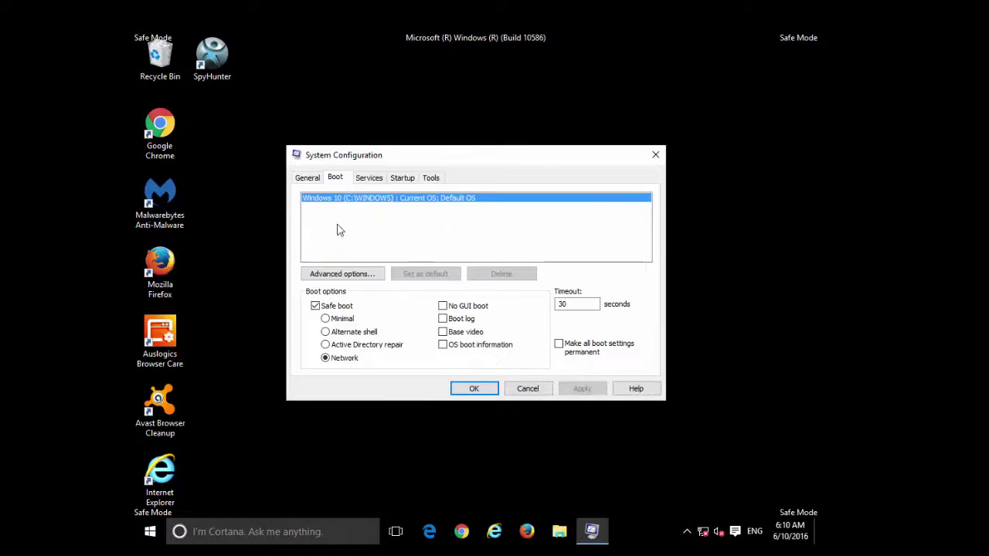
click(316, 306)
click(579, 389)
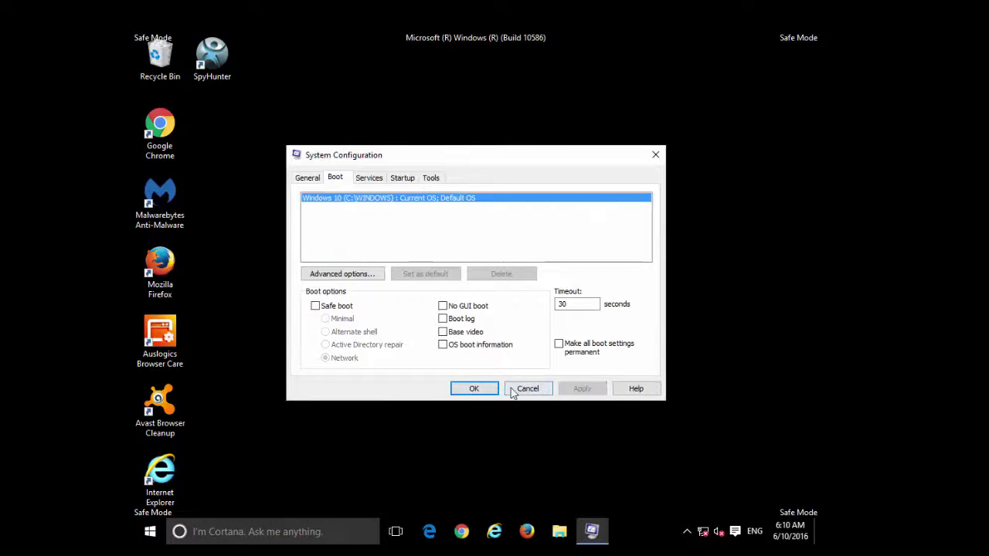
click(482, 390)
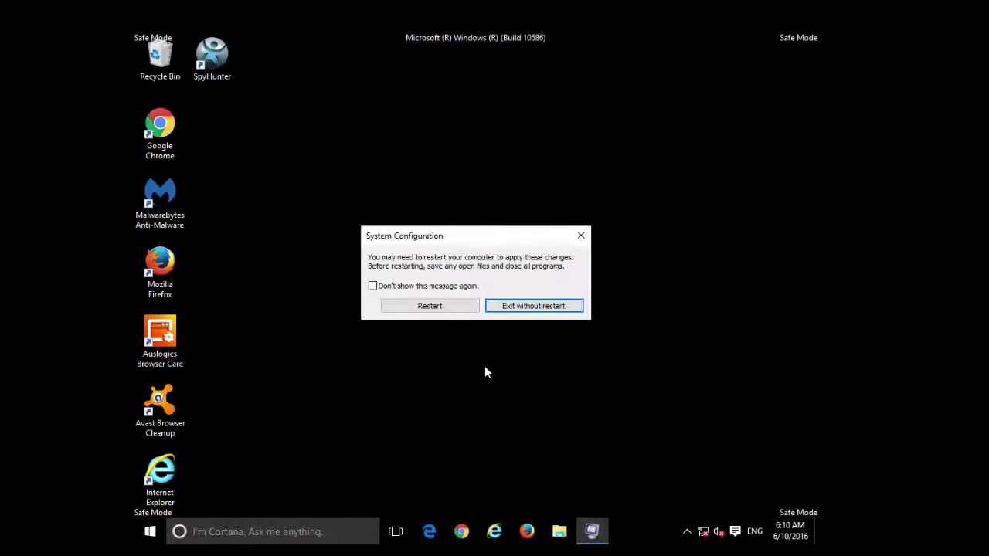
click(428, 309)
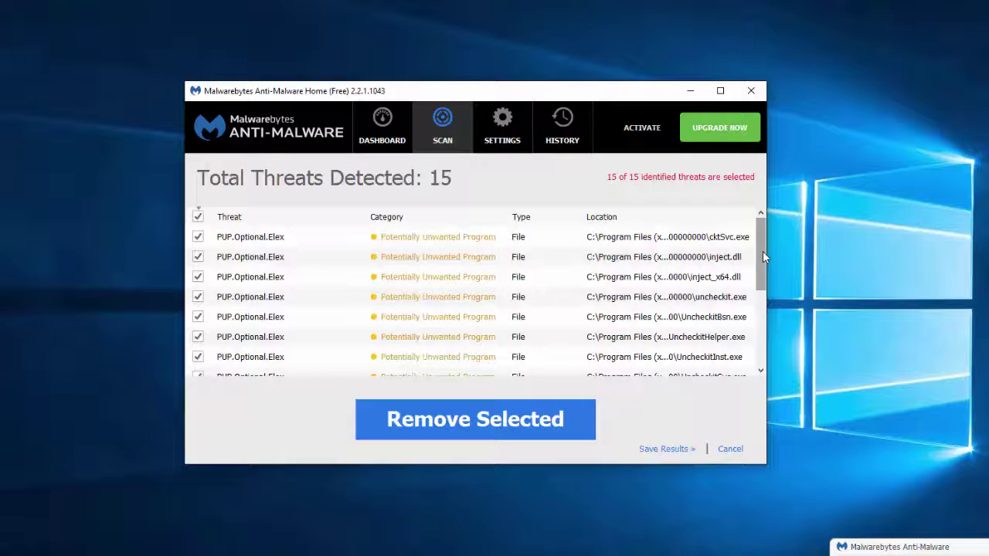
In Malwarebytes Anti-Malware, remove all selected threats from the scan results and restart the computer to complete the removal
drag(762, 251, 763, 345)
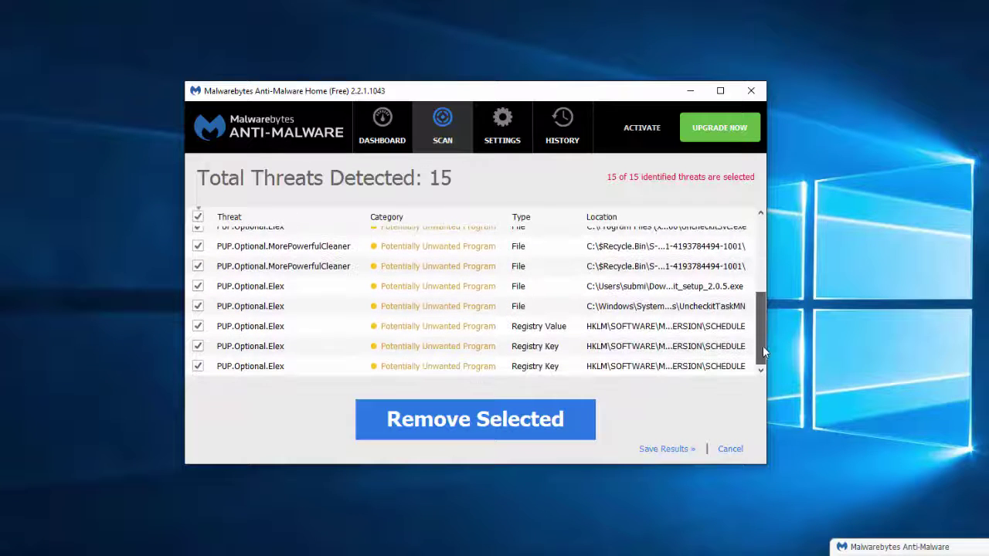
click(515, 417)
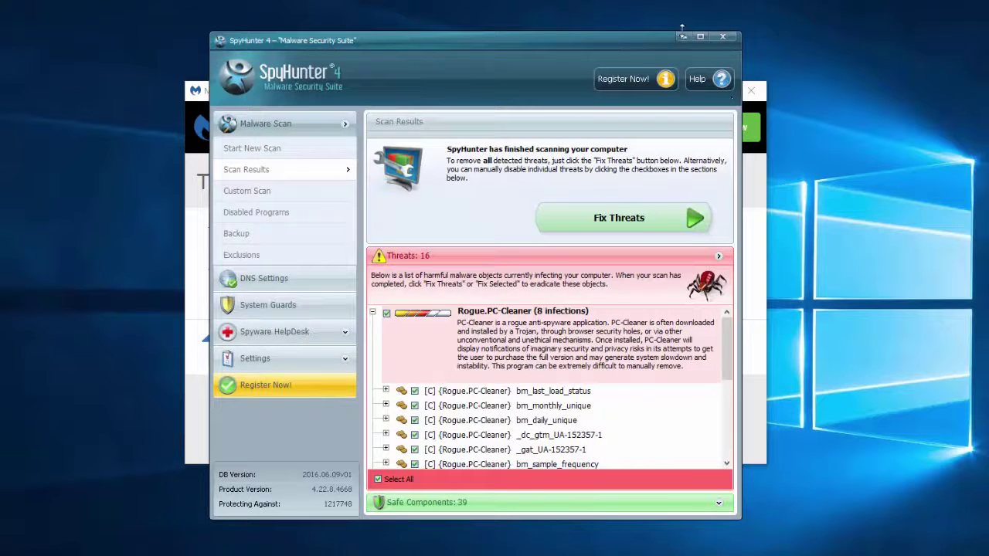
click(684, 37)
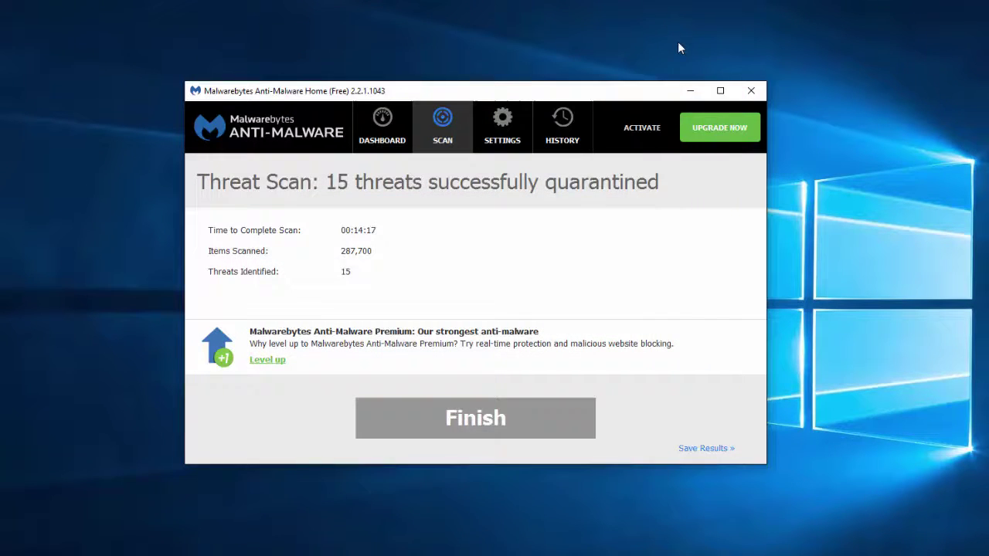
click(477, 409)
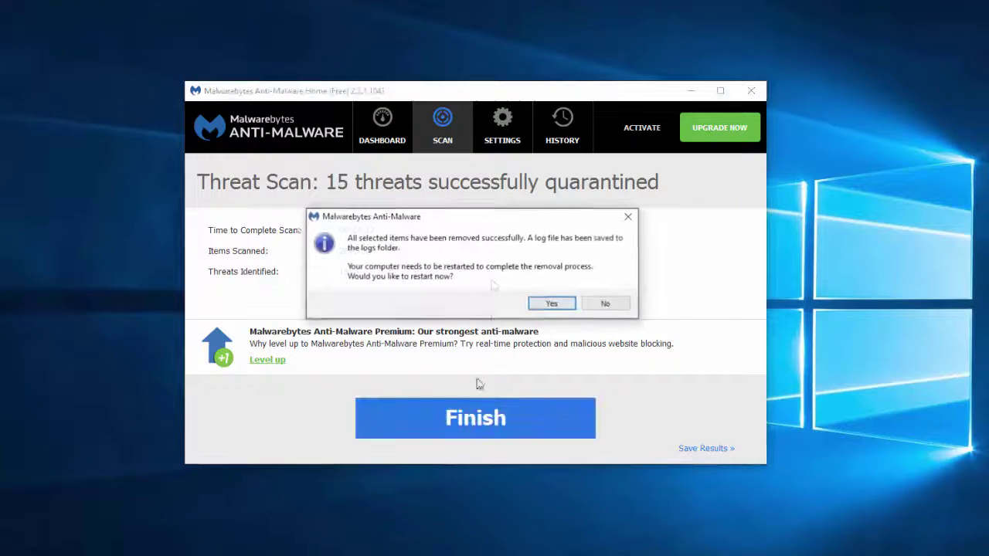
click(552, 305)
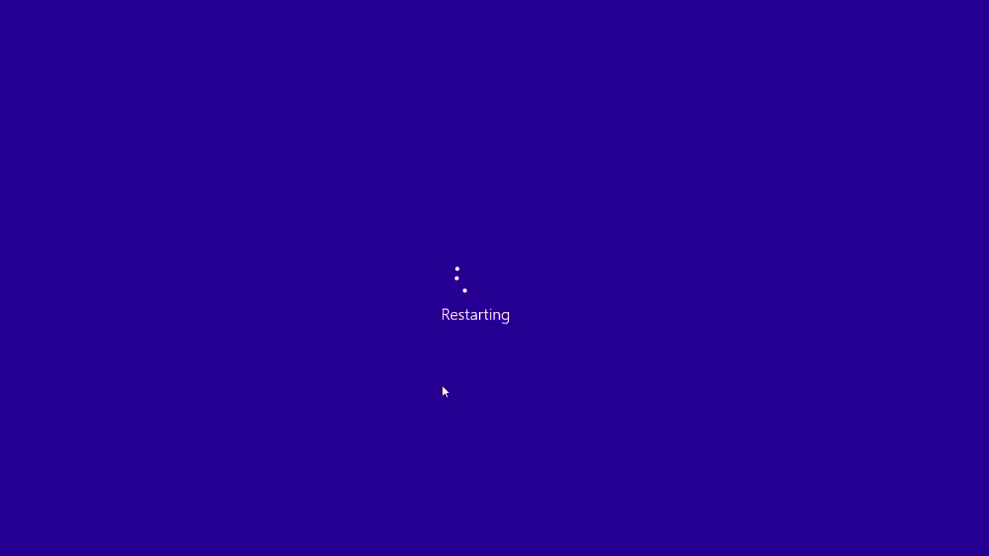